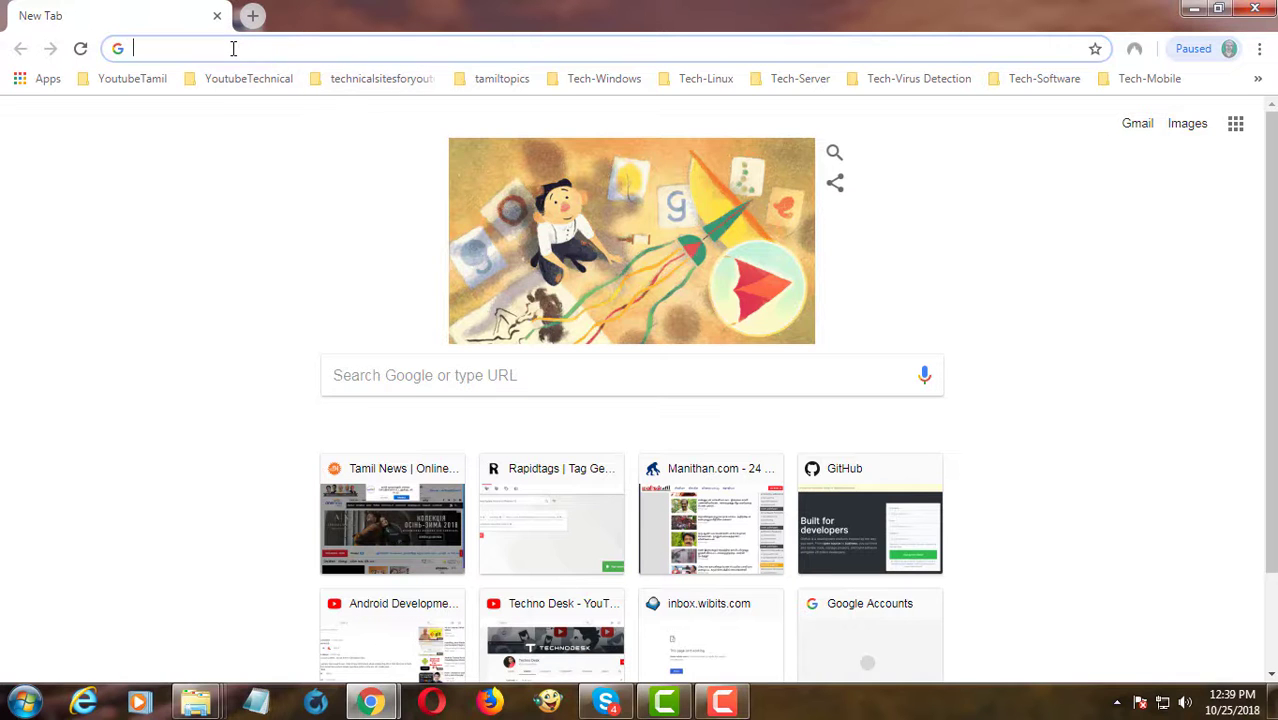
# Load the GIGABYTE Desktop-PC utility support page from the pasted URL.
pyautogui.rightClick(233, 48)
pyautogui.click(282, 142)
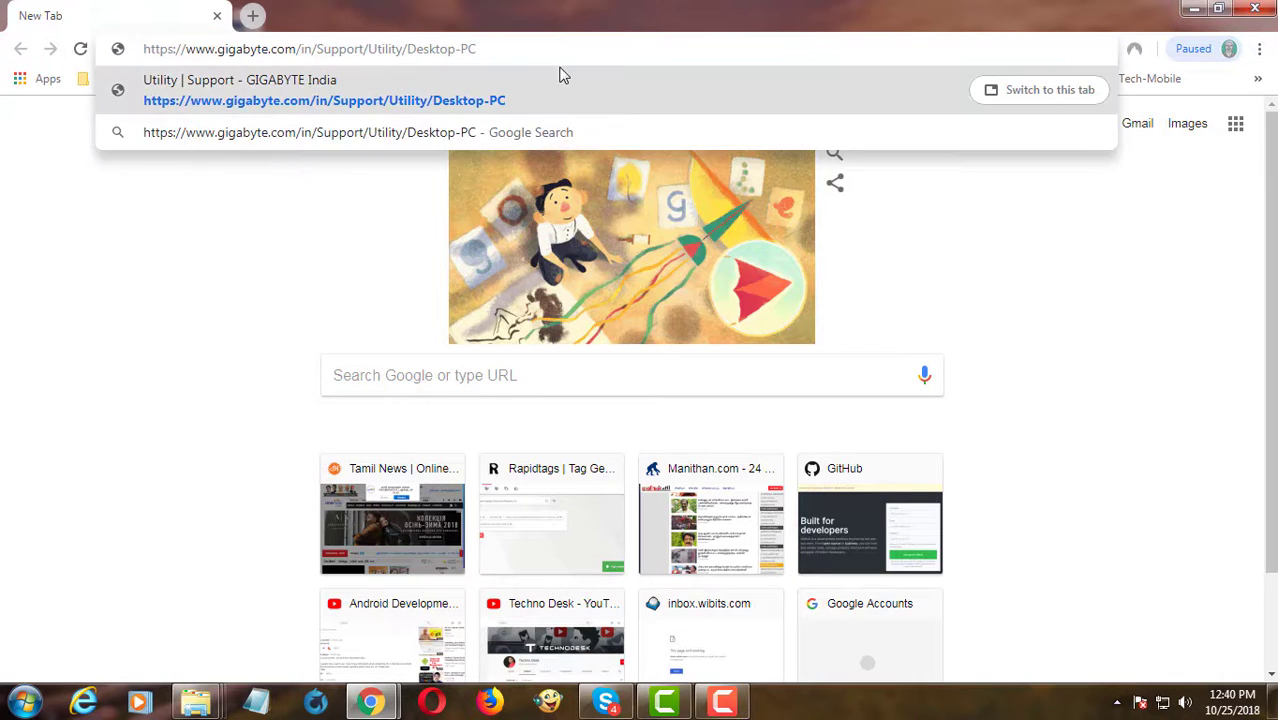
pyautogui.press('Return')
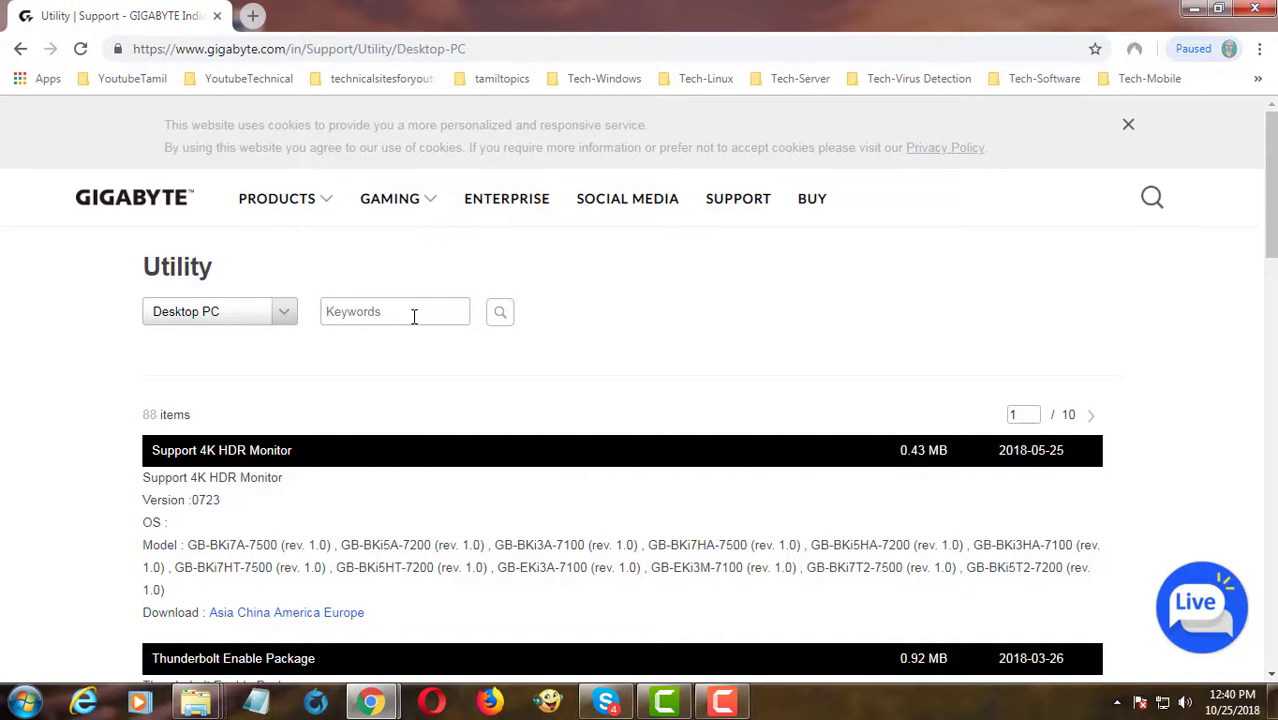
# Search the utilities for 'windows image tool' and scroll to its download result.
pyautogui.write('windows image tool')
pyautogui.press('Return')
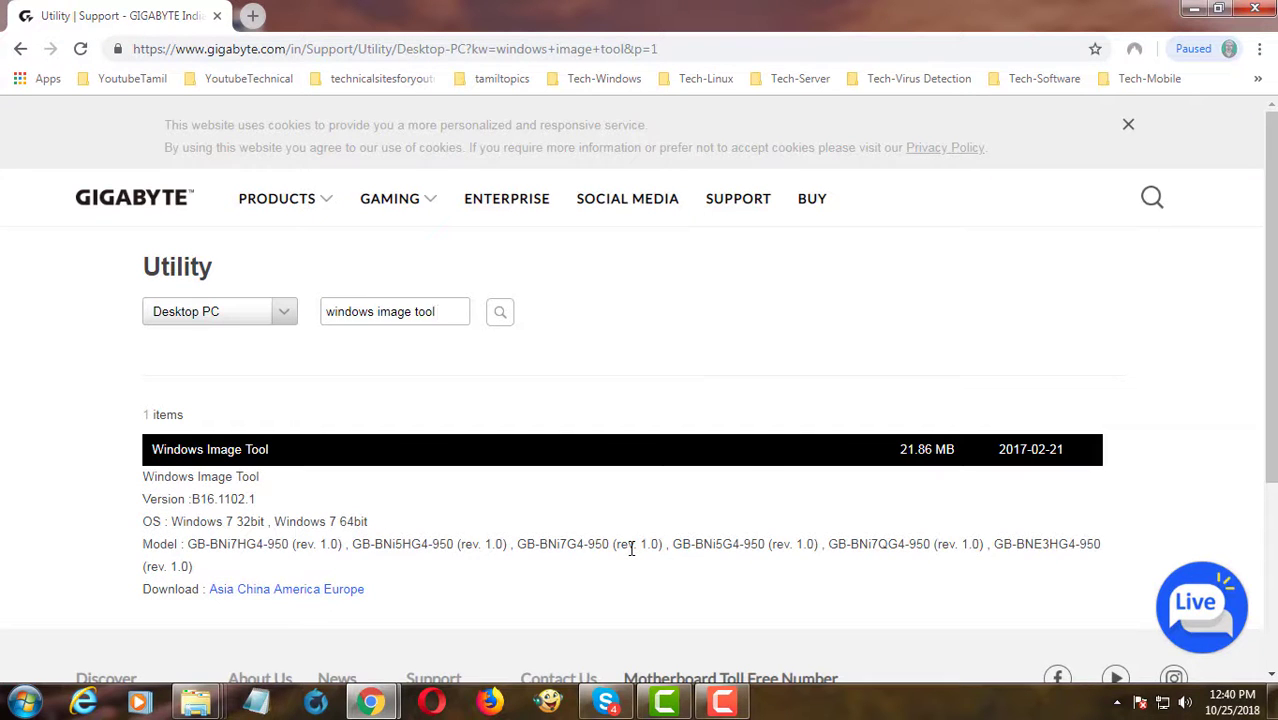
pyautogui.scroll(-1, 631, 548)
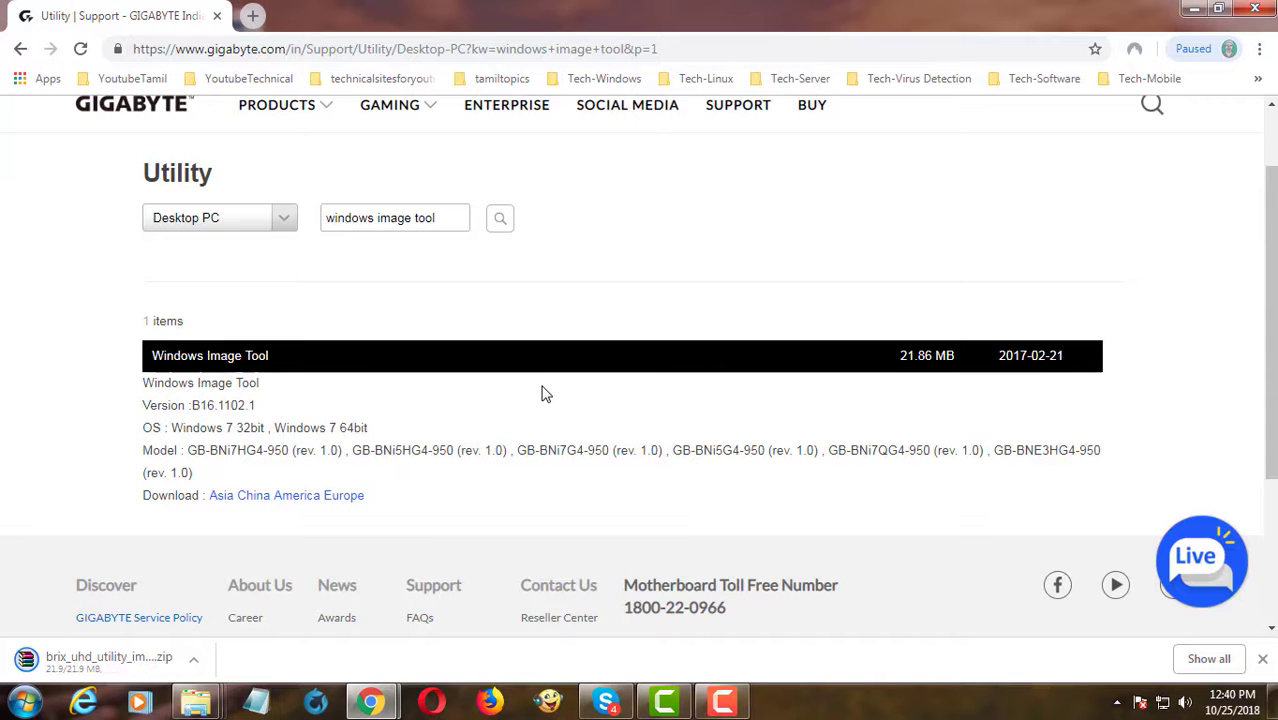
# Extract brix_uhd_utility_image-tool.zip into its suggested folder in Downloads.
pyautogui.click(100, 658)
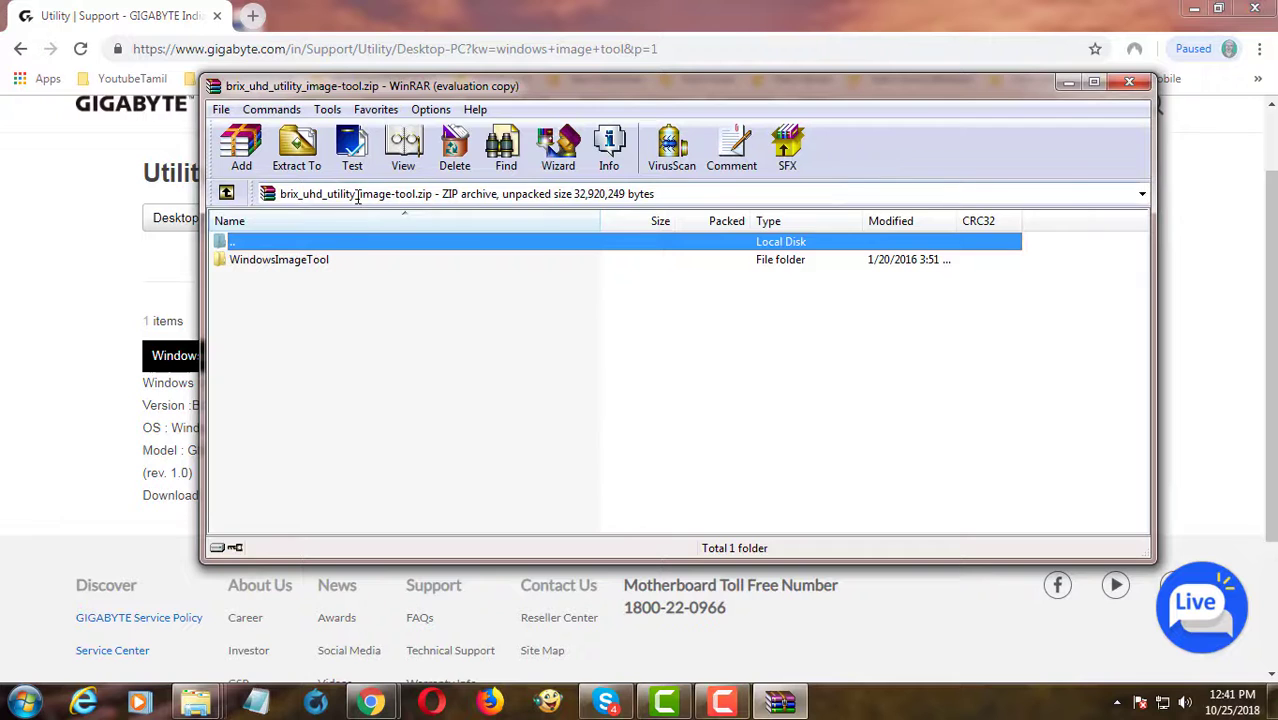
pyautogui.click(778, 329)
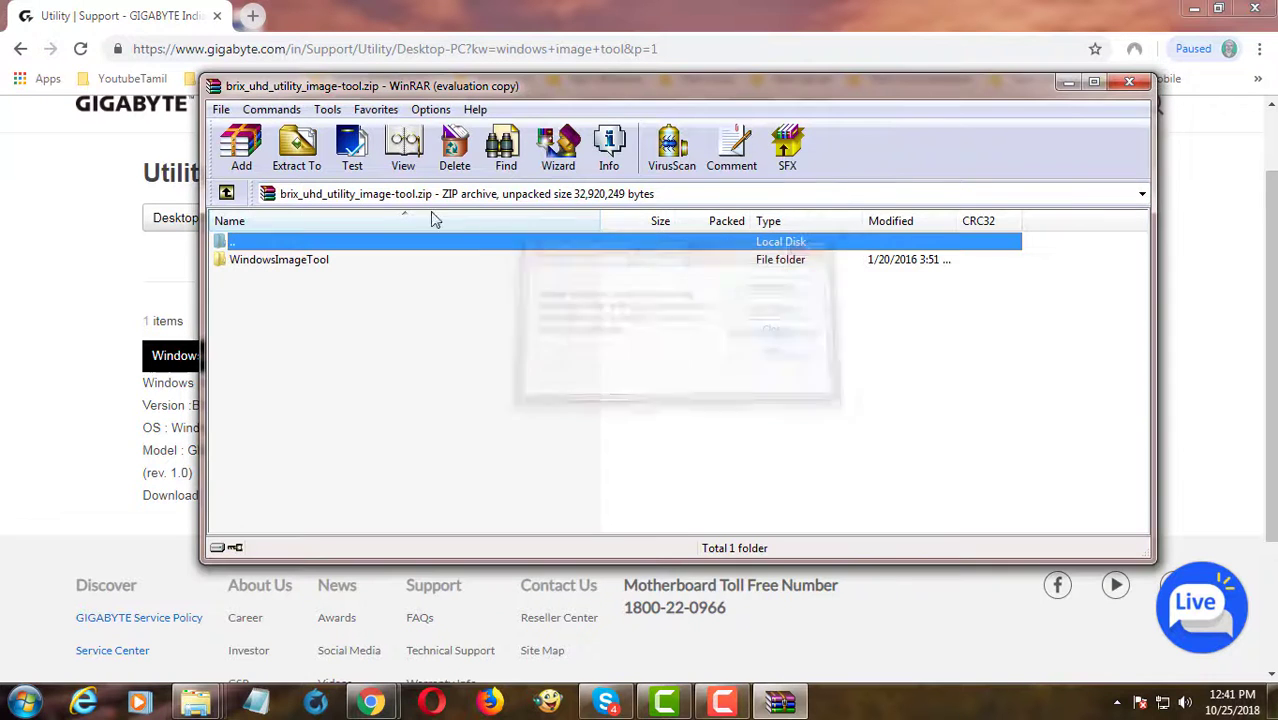
pyautogui.click(298, 150)
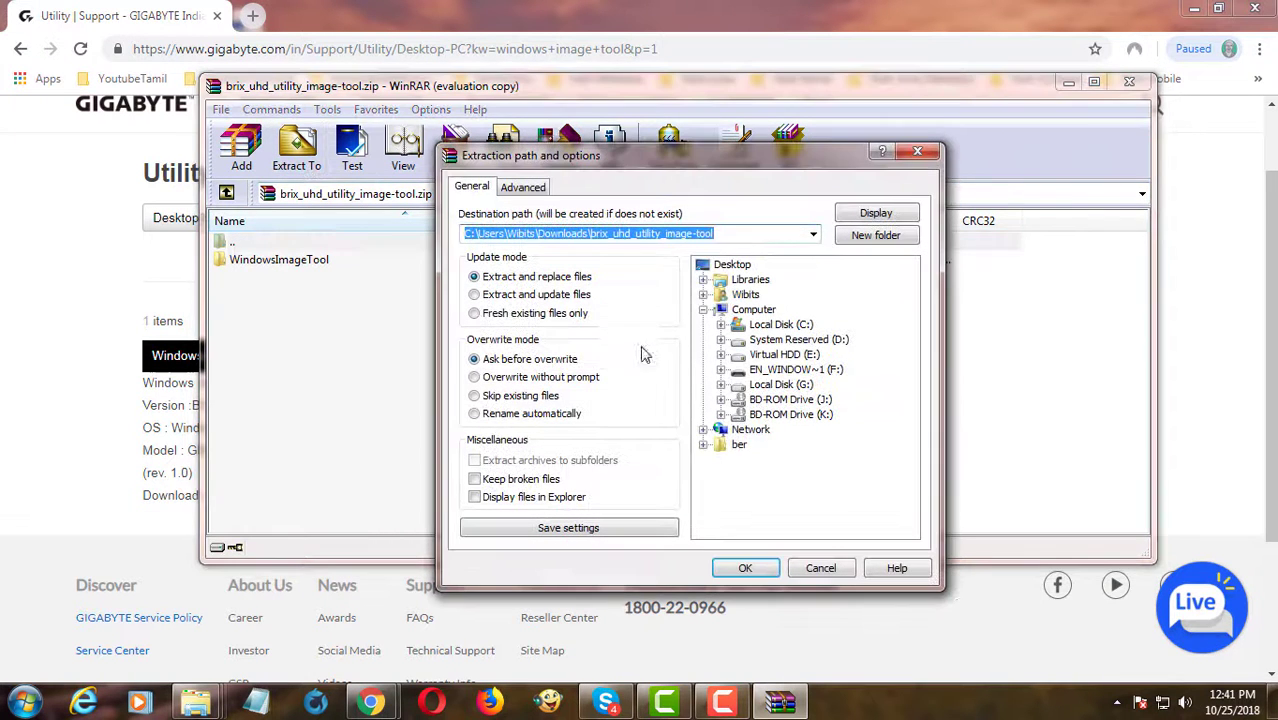
pyautogui.click(743, 568)
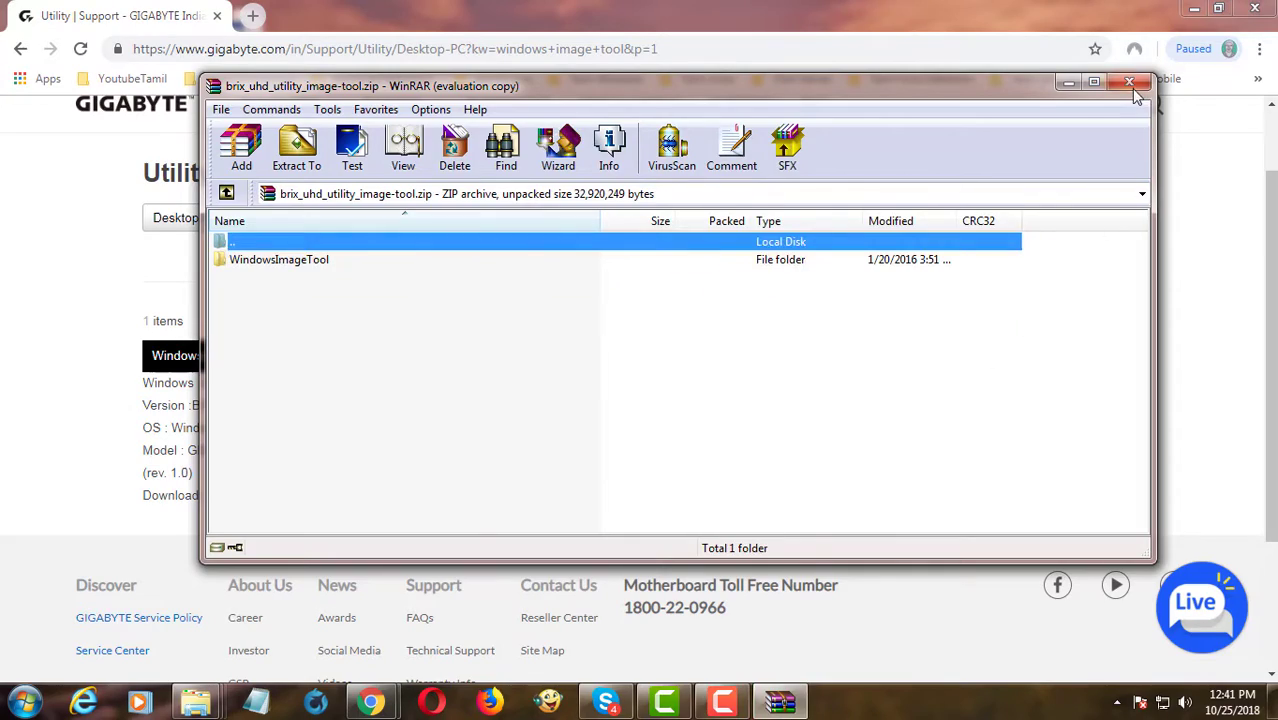
# Close WinRAR and the browser, and open Computer from the desktop.
pyautogui.click(1131, 83)
pyautogui.click(1193, 9)
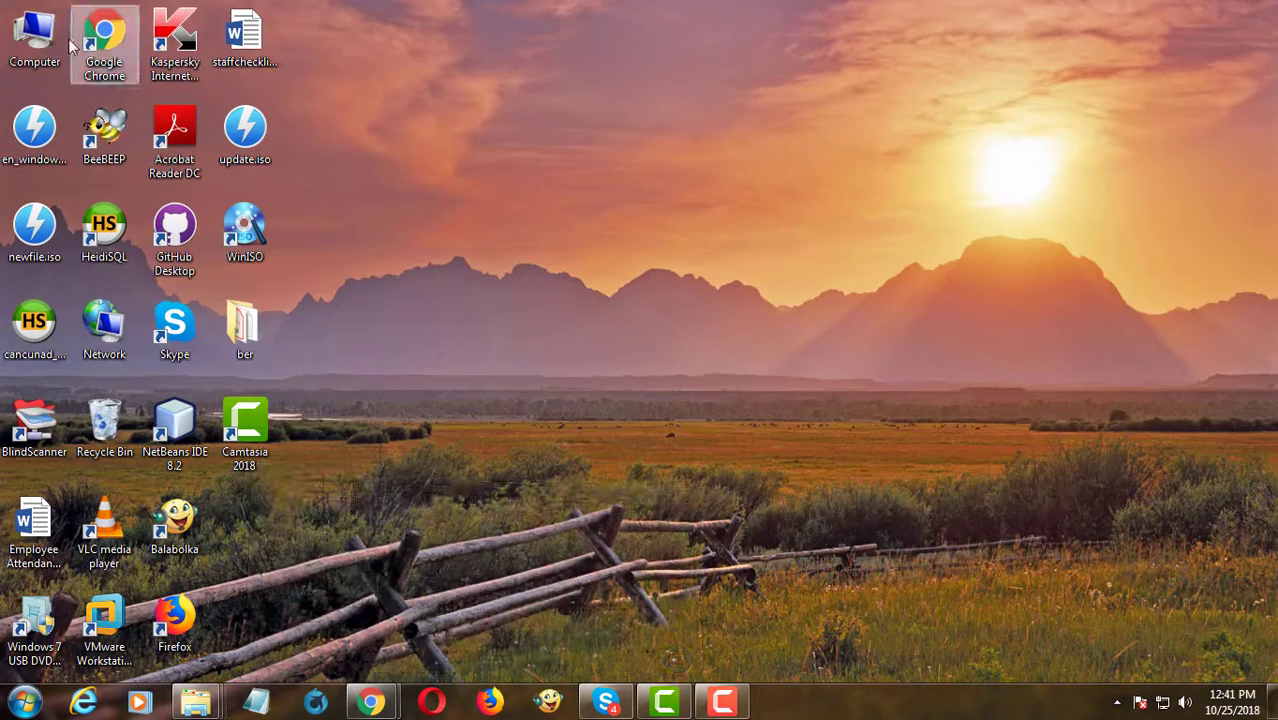
pyautogui.doubleClick(33, 42)
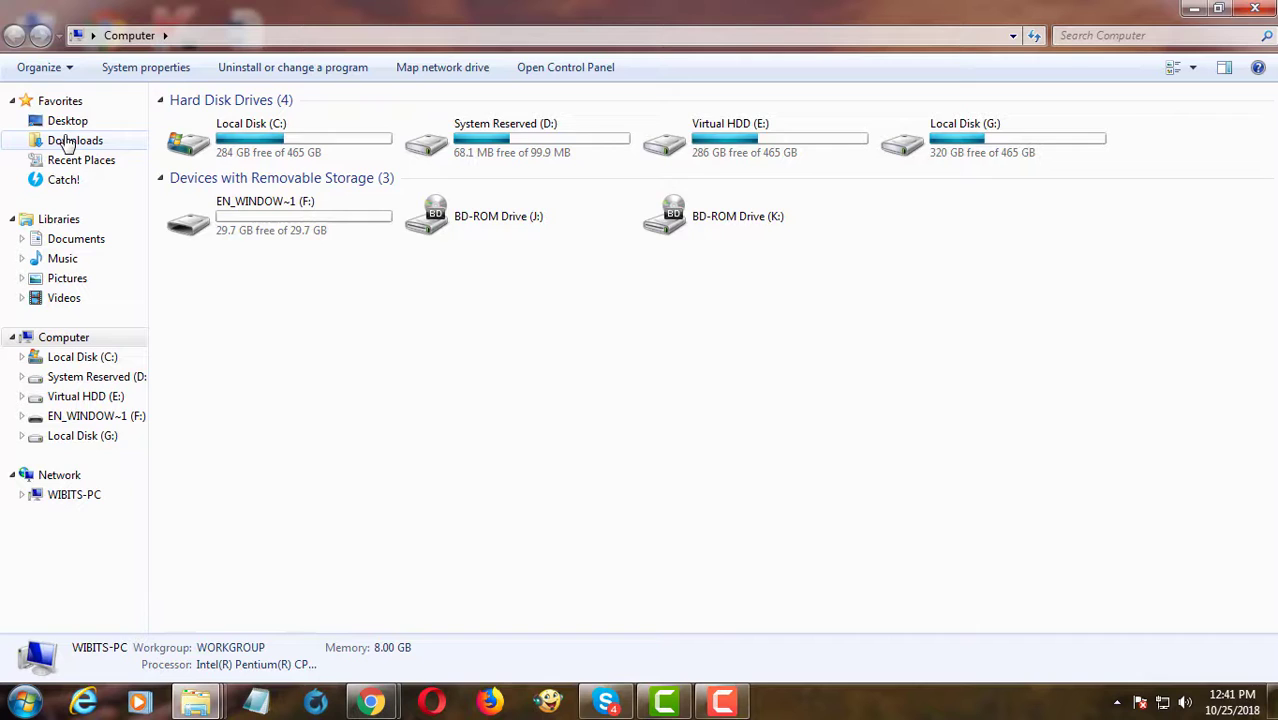
# Launch WindowsImageTool.exe from Downloads > brix_uhd_utility_image-tool > WindowsImageTool.
pyautogui.click(65, 142)
pyautogui.doubleClick(275, 123)
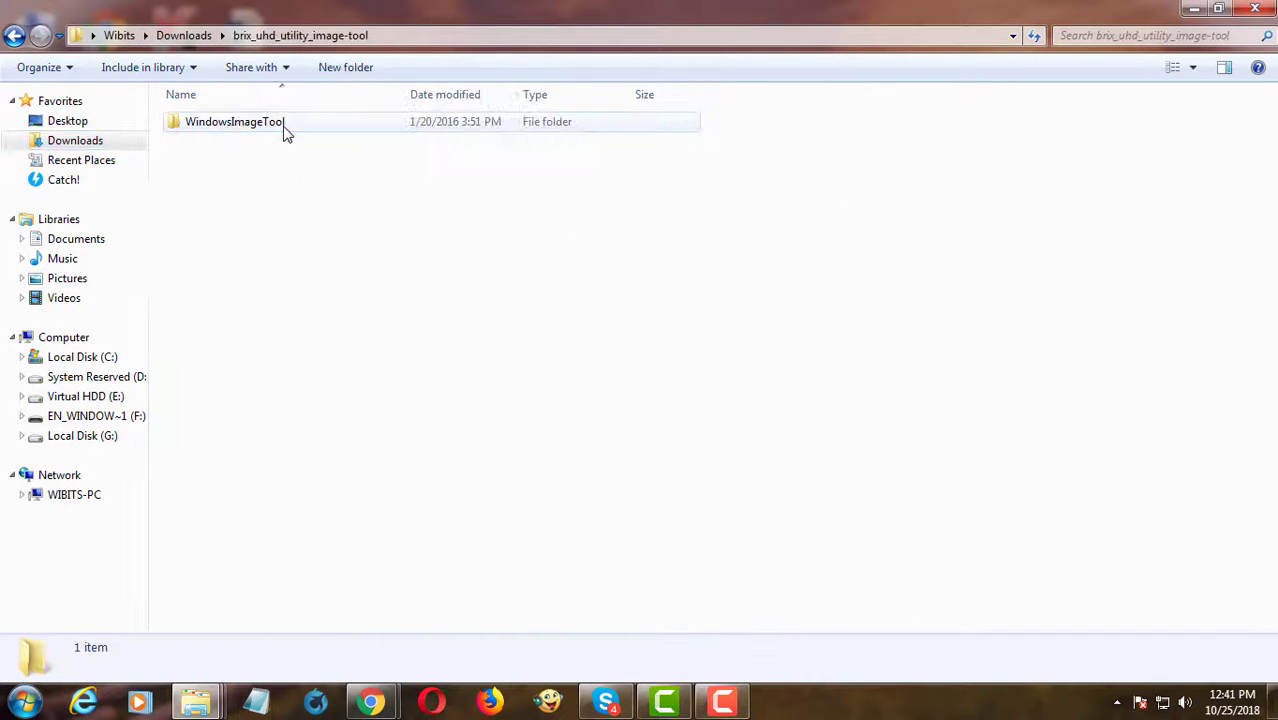
pyautogui.doubleClick(271, 125)
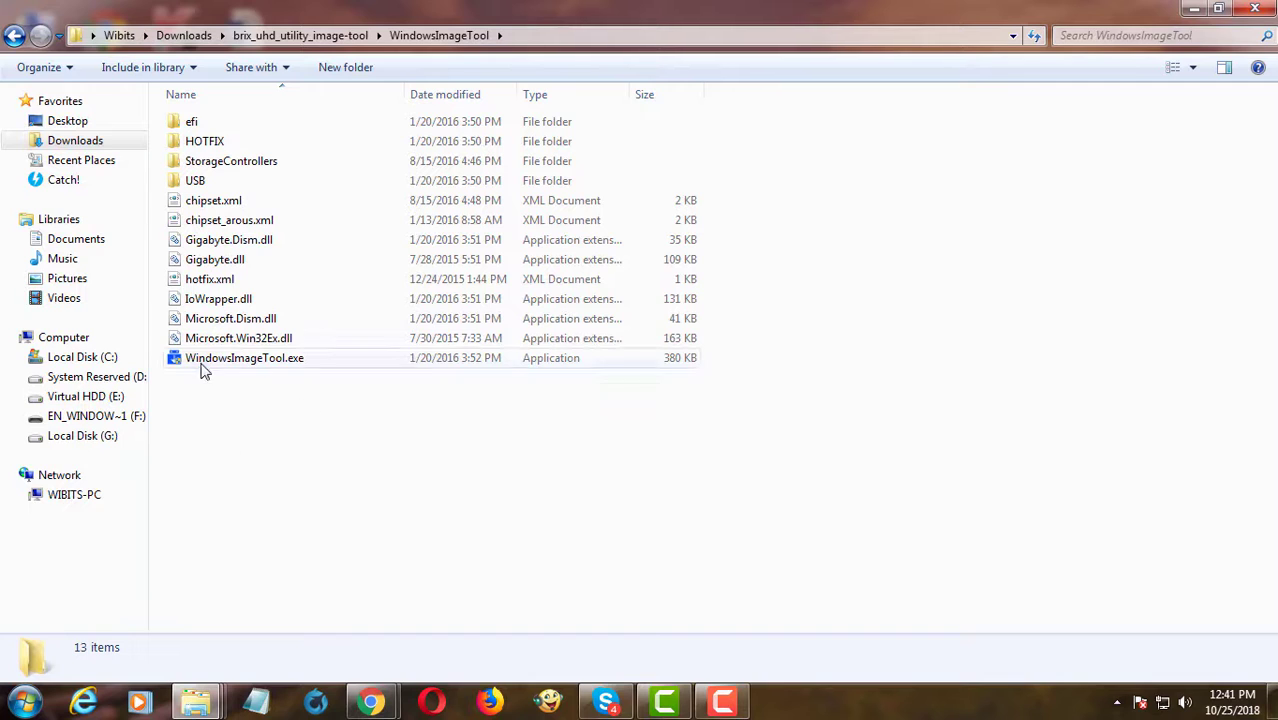
pyautogui.click(256, 362)
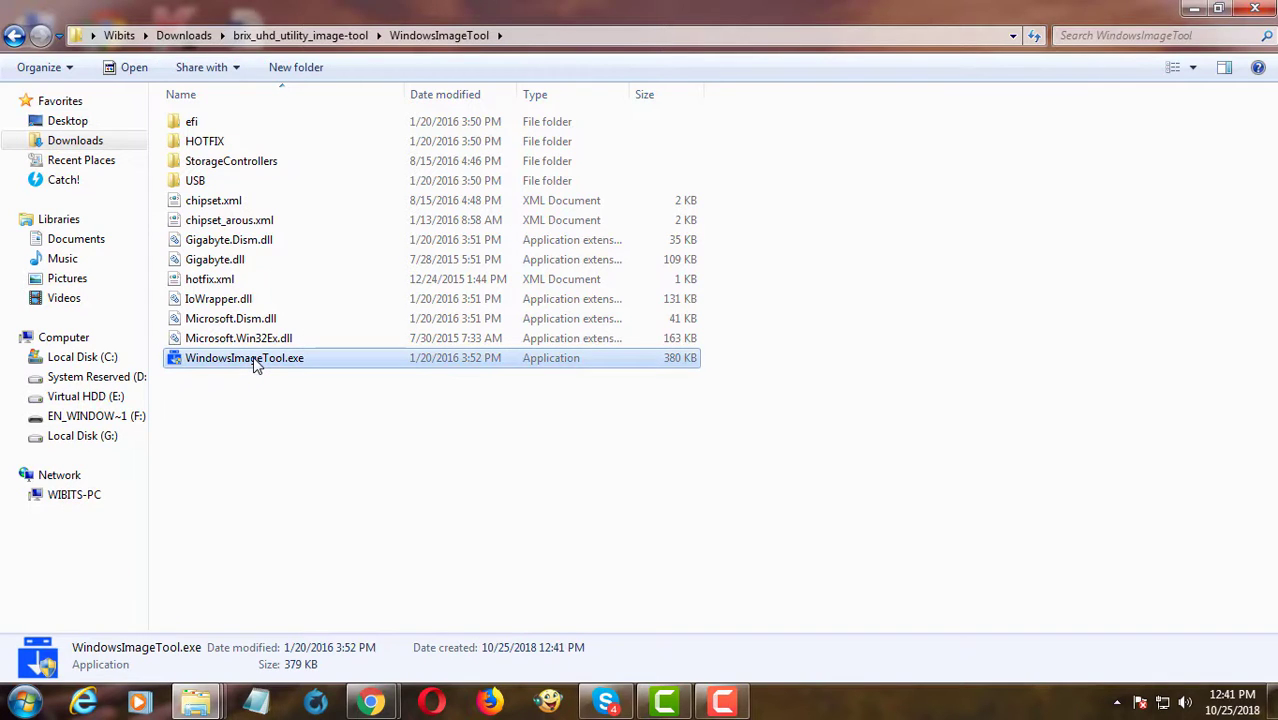
pyautogui.doubleClick(256, 362)
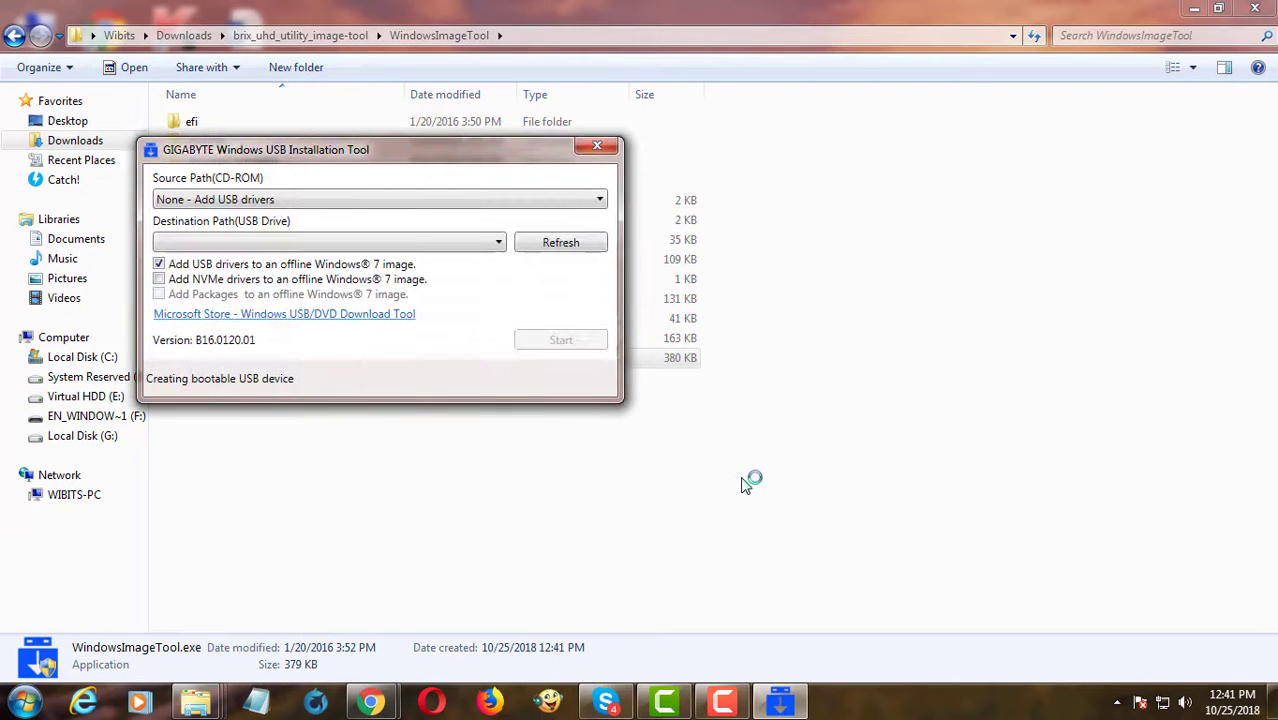
# Move the USB Installation Tool window to the right and minimize Explorer behind it.
pyautogui.moveTo(336, 156); pyautogui.dragTo(511, 150)
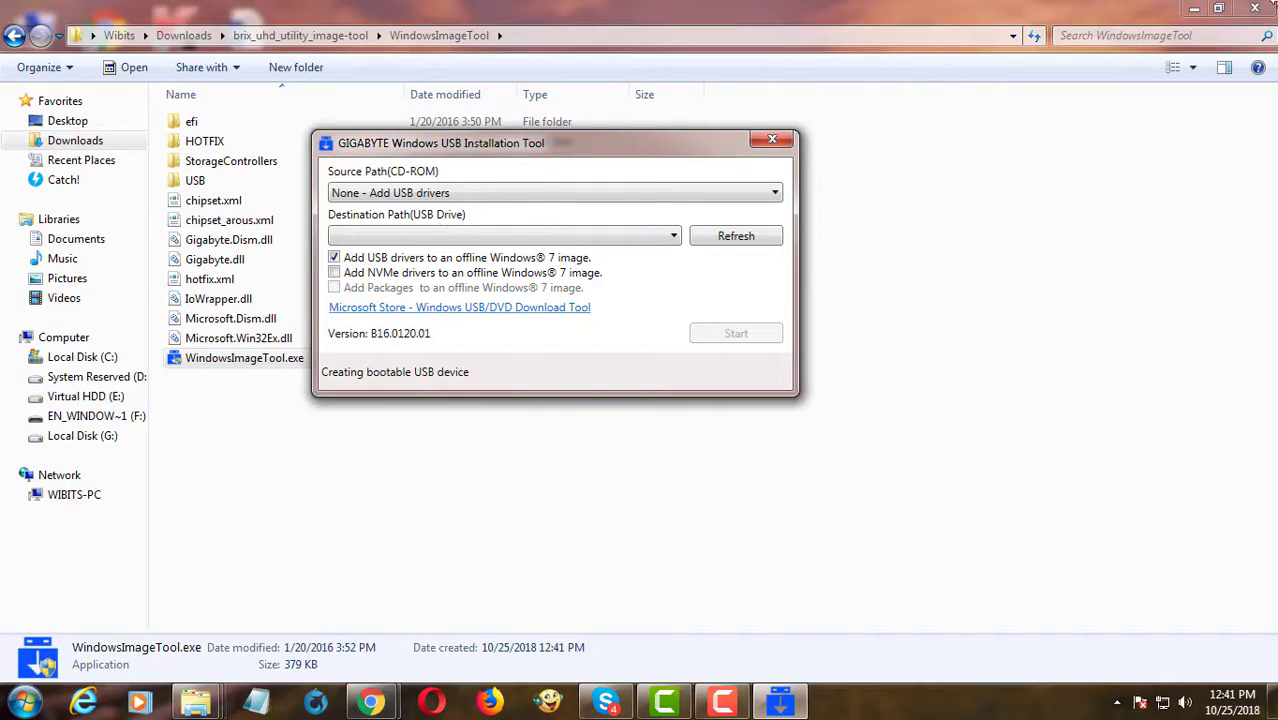
pyautogui.click(1193, 8)
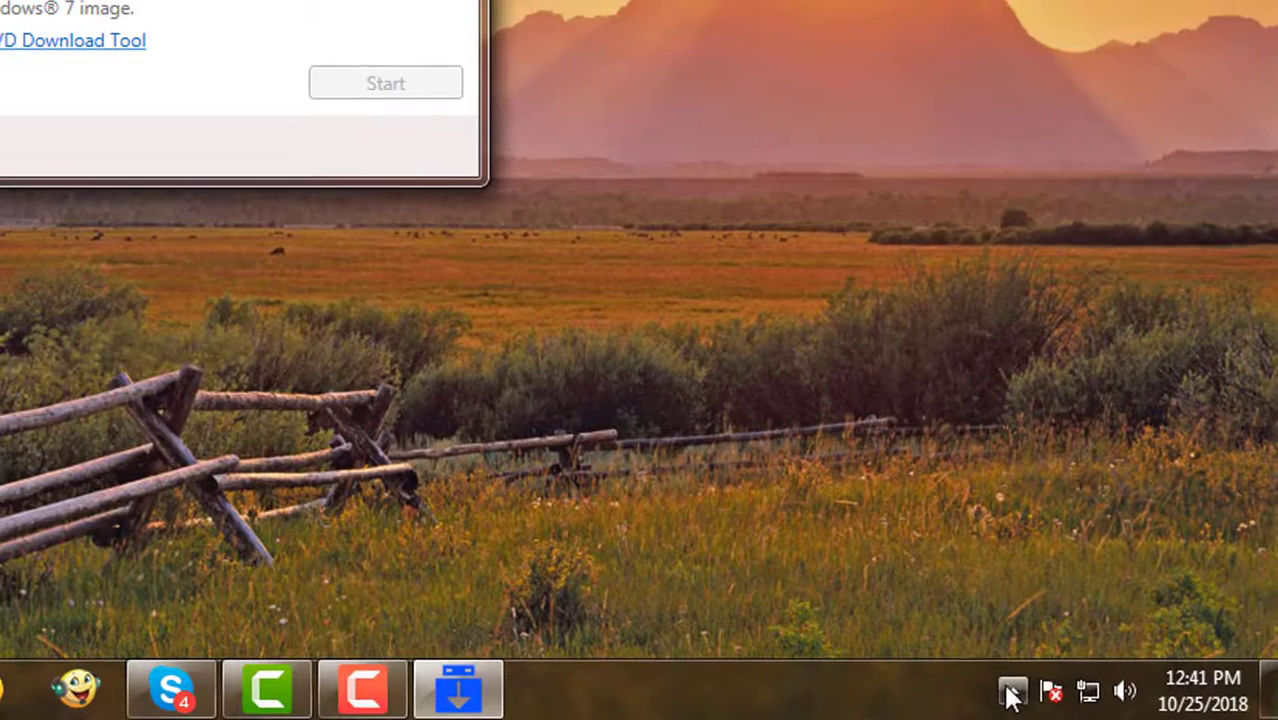
# Mount Windows_7_sp1_aio_x64.iso from Downloads into the empty DAEMON Tools drive J:.
pyautogui.click(1012, 692)
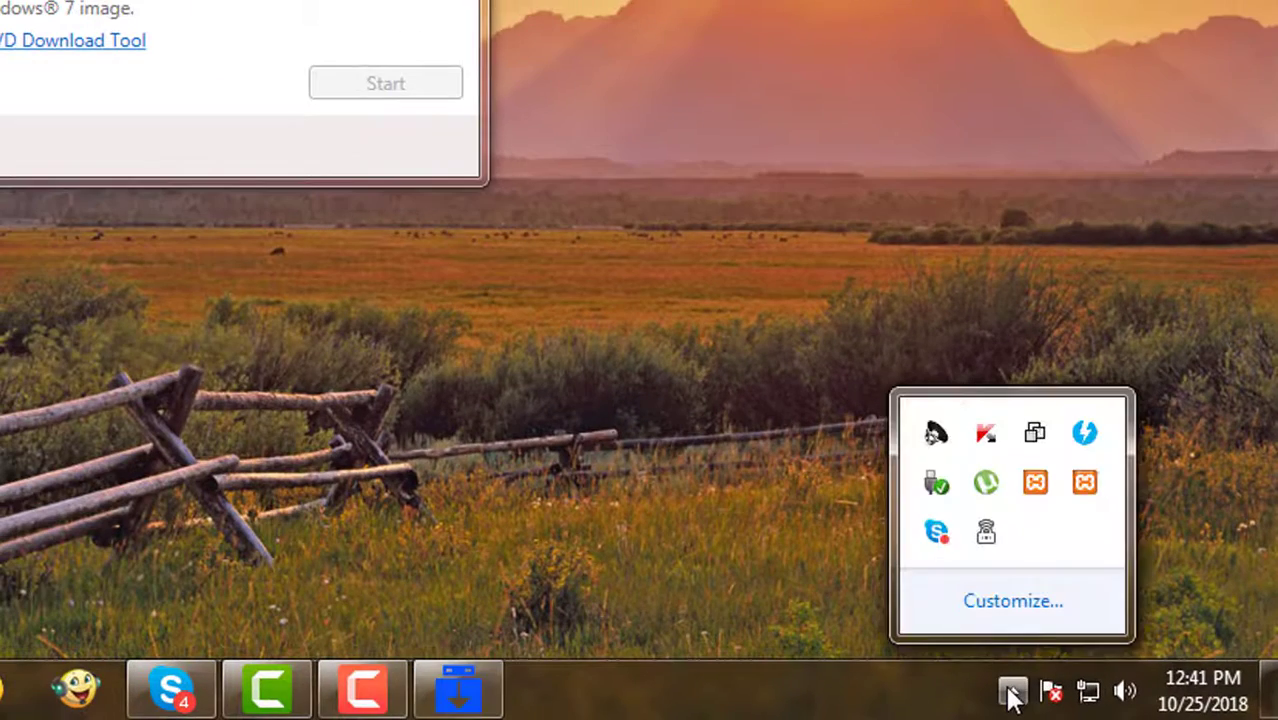
pyautogui.click(1086, 437)
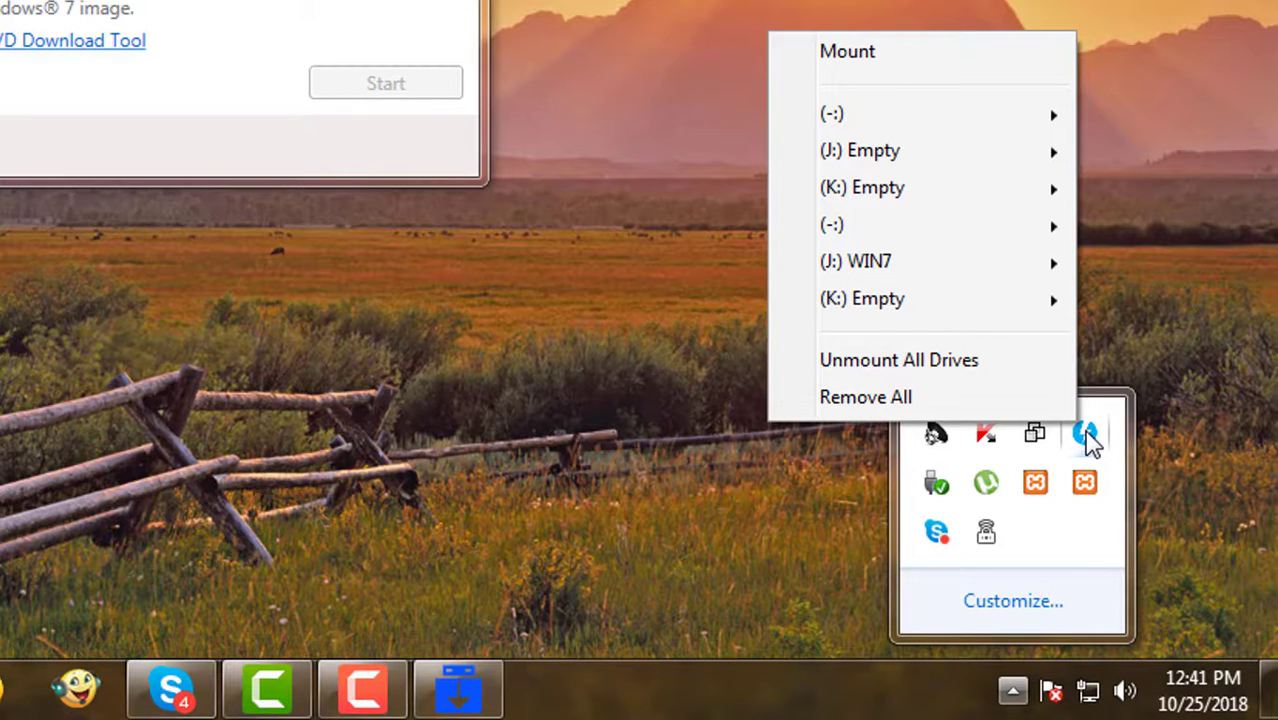
pyautogui.moveTo(968, 162)
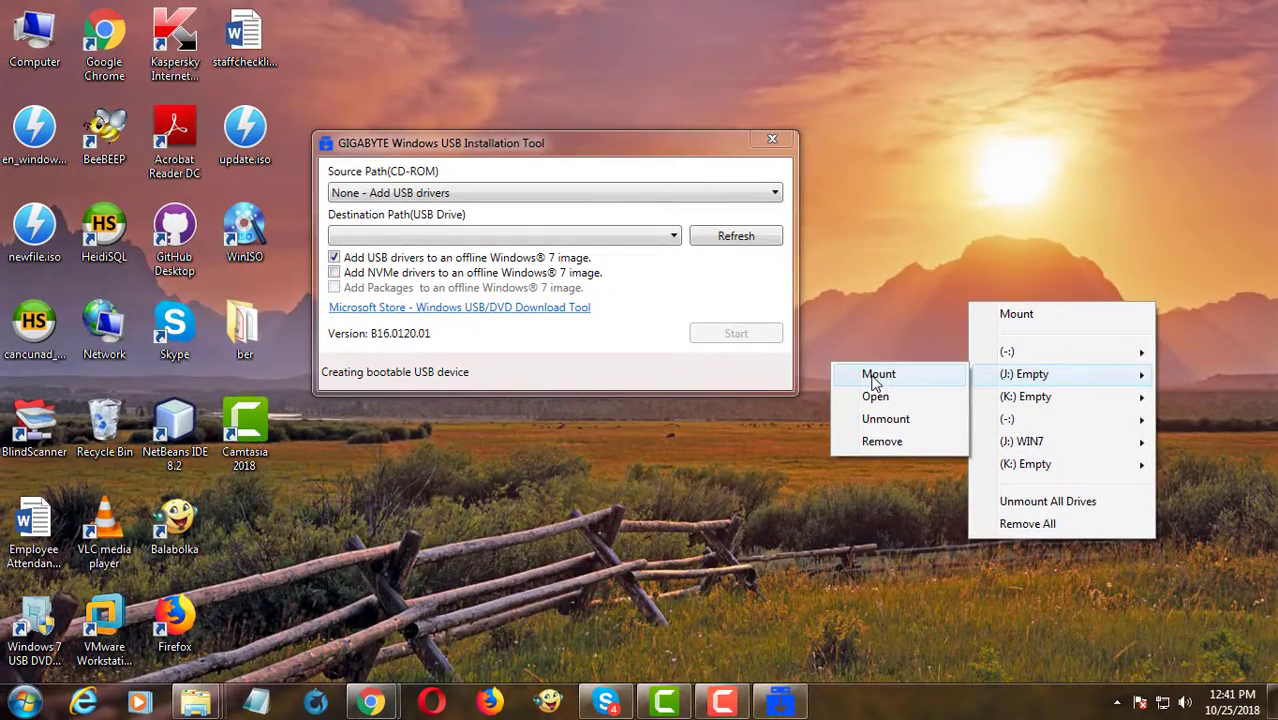
pyautogui.click(872, 376)
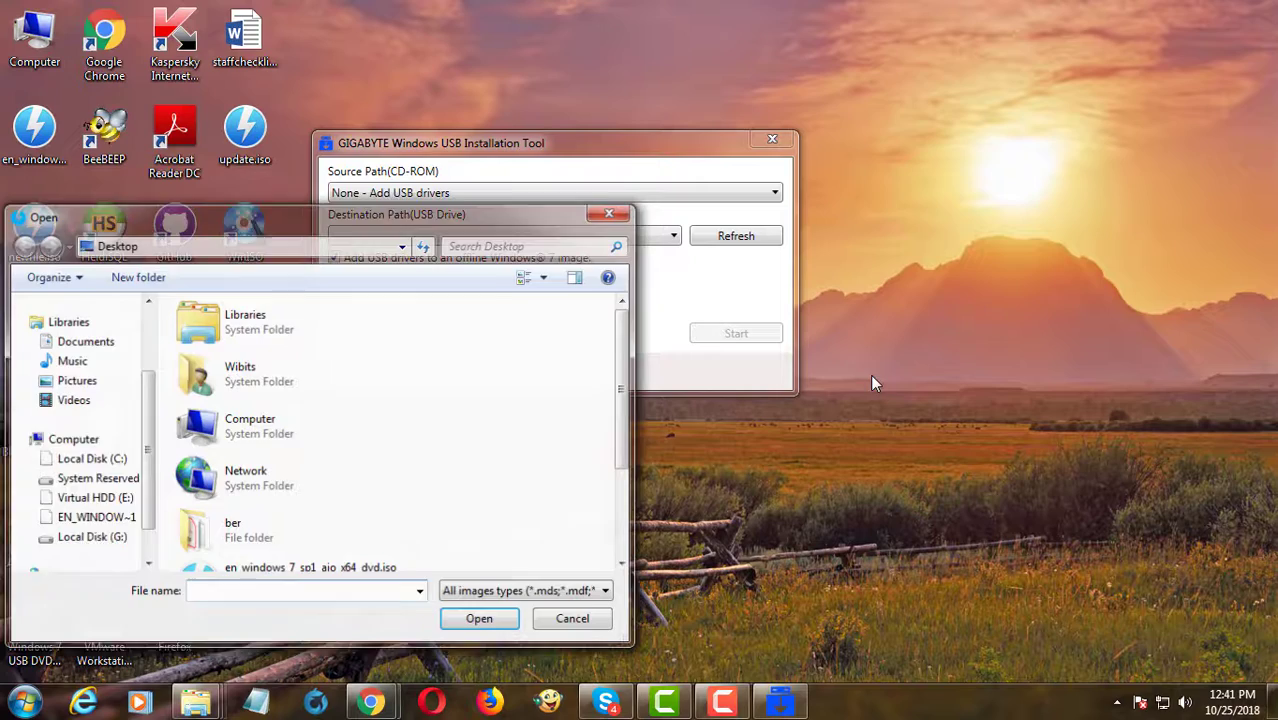
pyautogui.moveTo(335, 220); pyautogui.dragTo(731, 121)
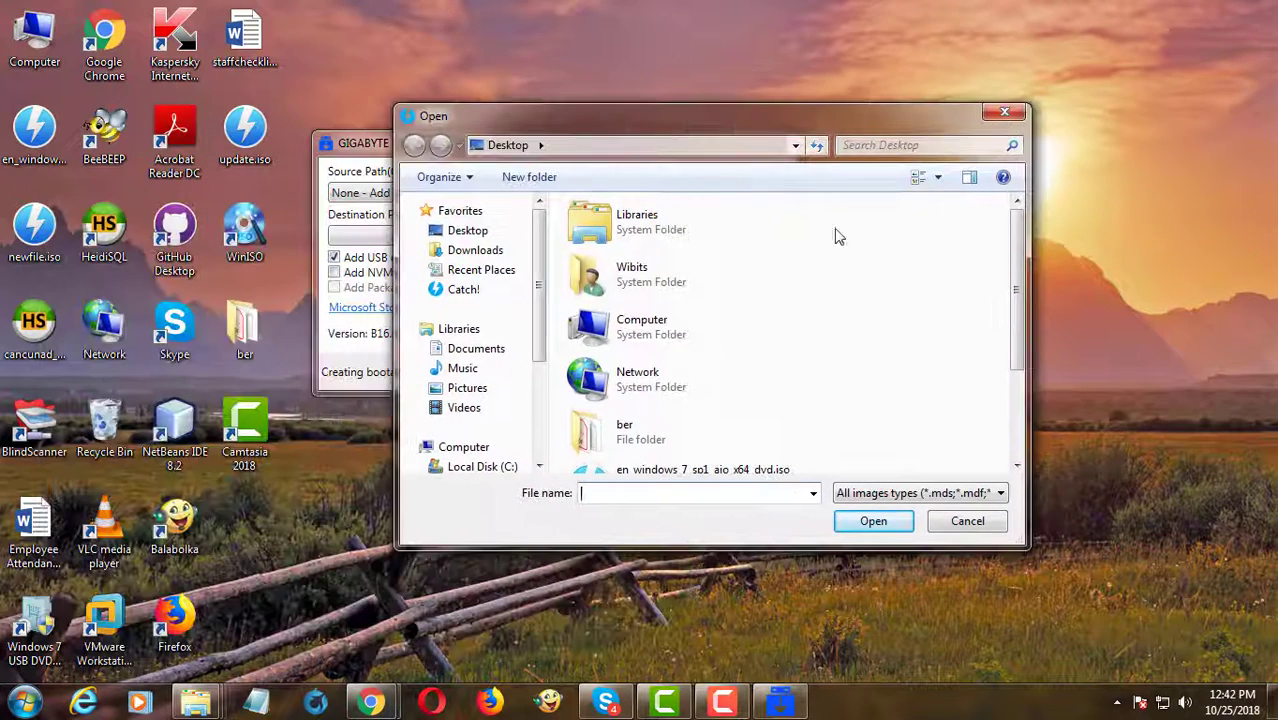
pyautogui.click(476, 254)
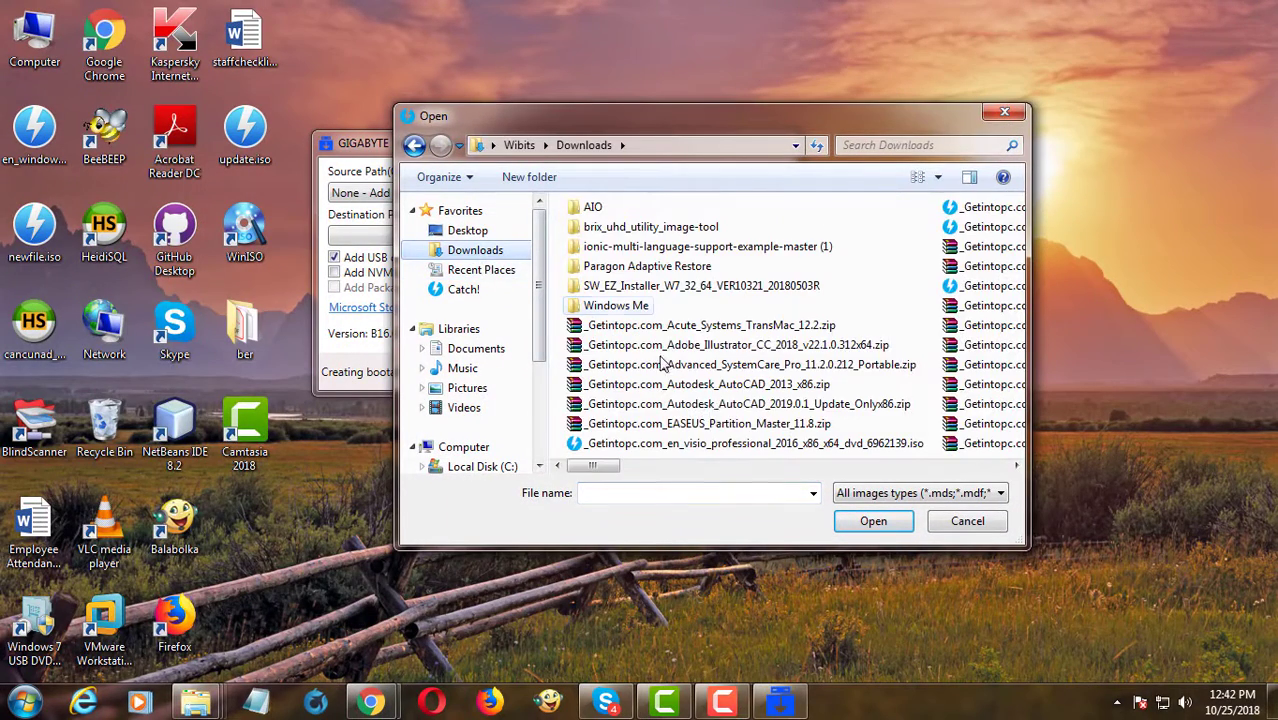
pyautogui.moveTo(604, 470); pyautogui.dragTo(924, 466)
pyautogui.click(630, 325)
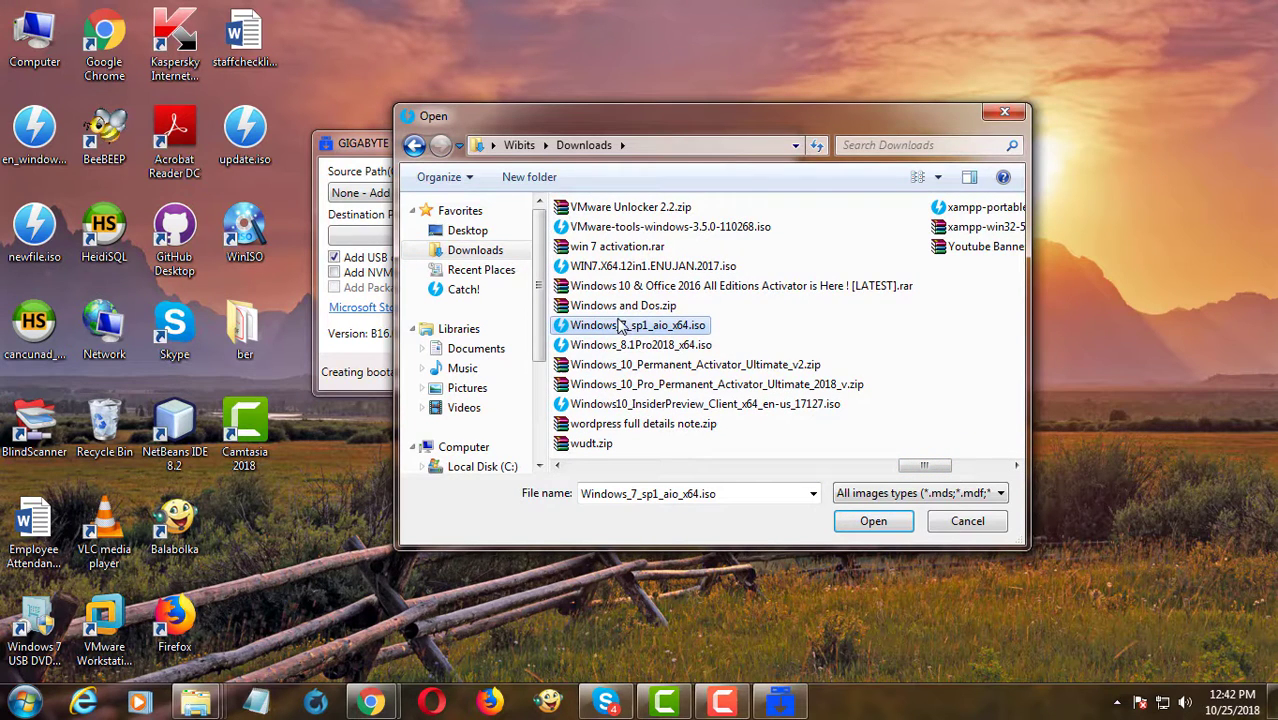
pyautogui.click(872, 521)
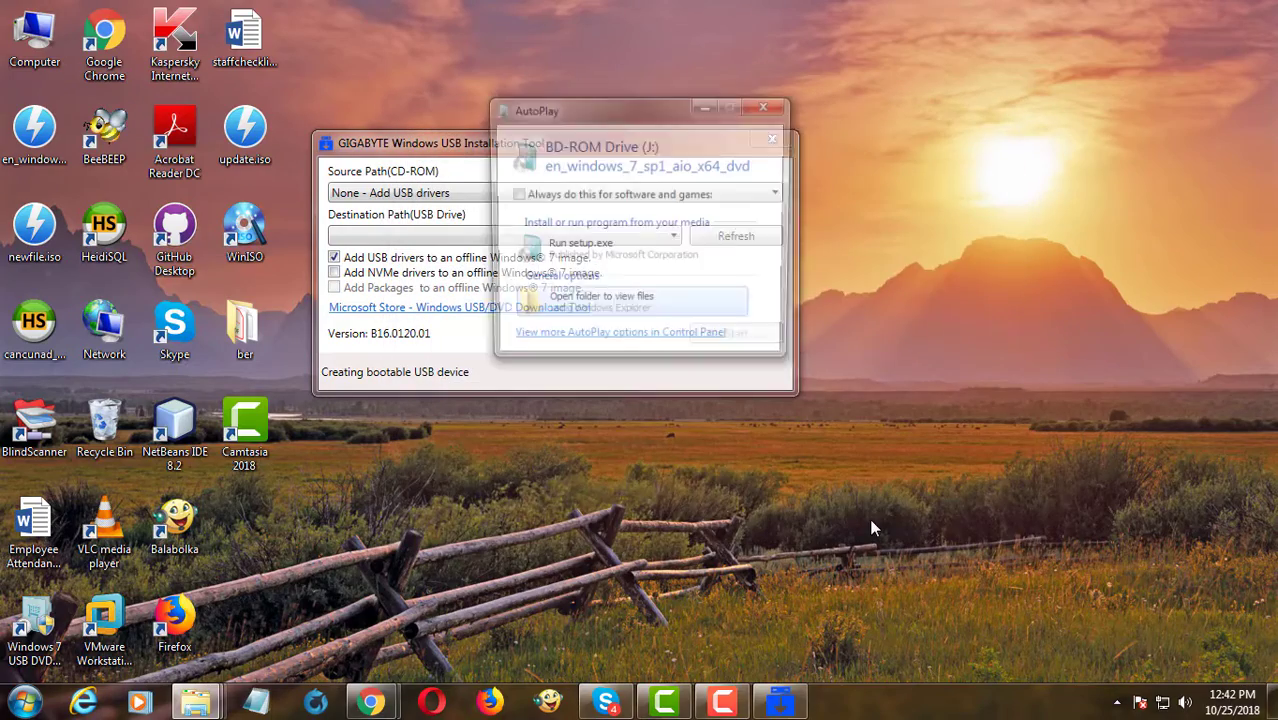
# Set source J:\ and destination F:\, also adding NVMe drivers and Packages.
pyautogui.click(767, 104)
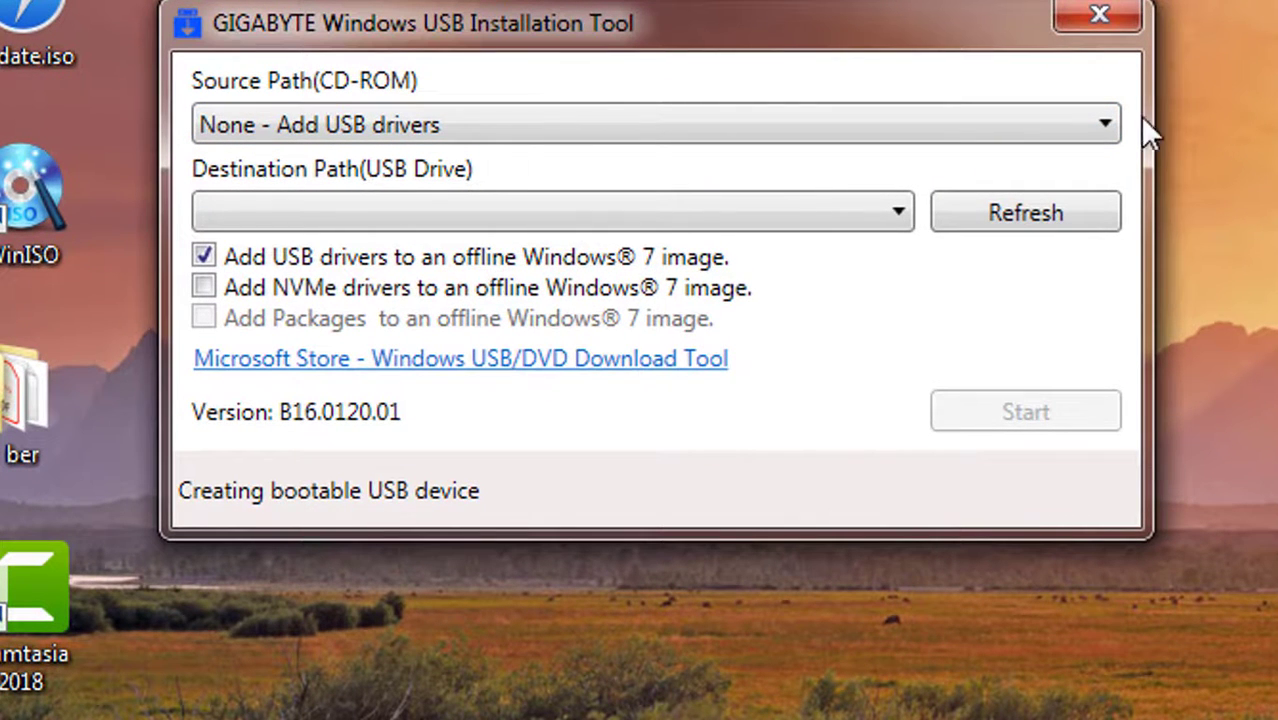
pyautogui.click(1106, 122)
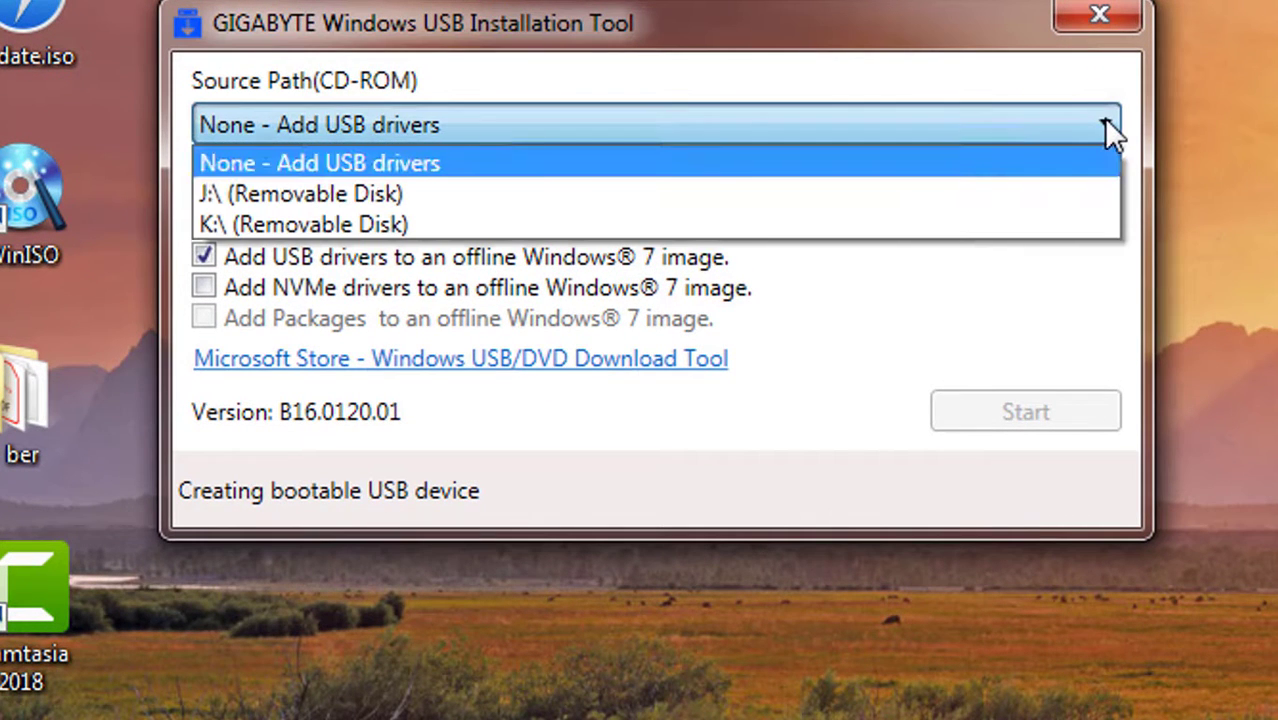
pyautogui.click(318, 193)
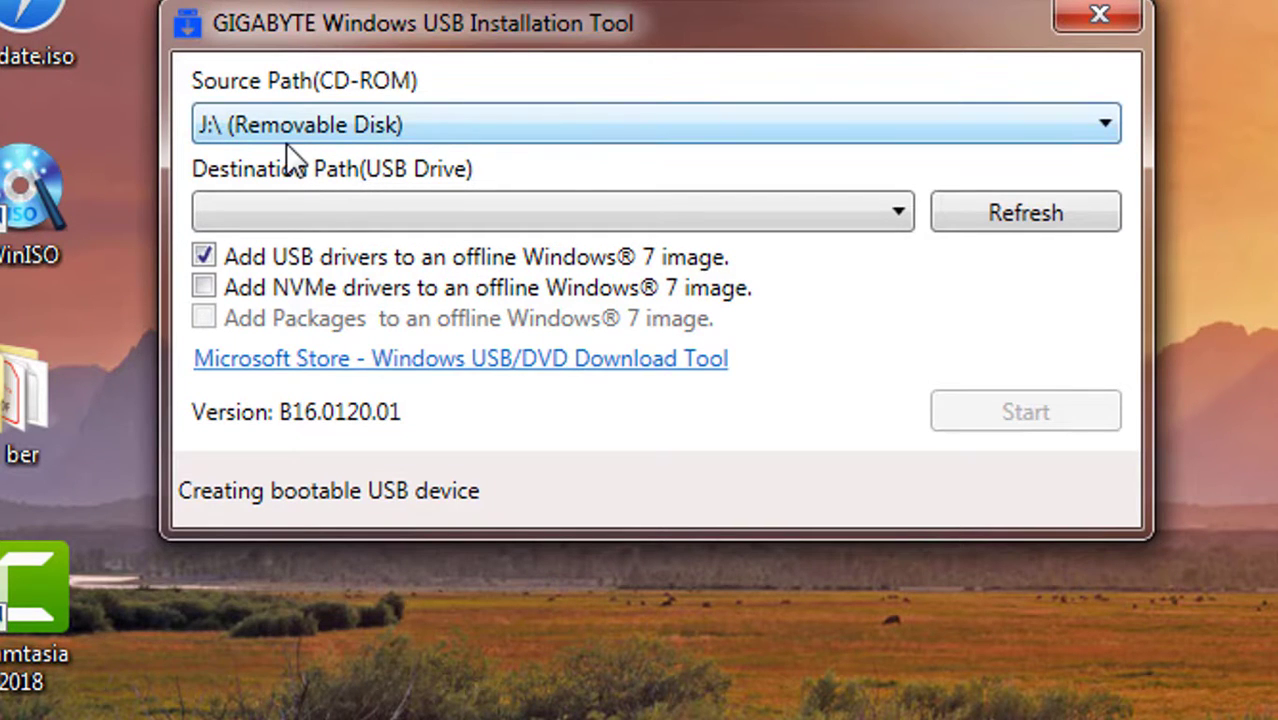
pyautogui.click(899, 211)
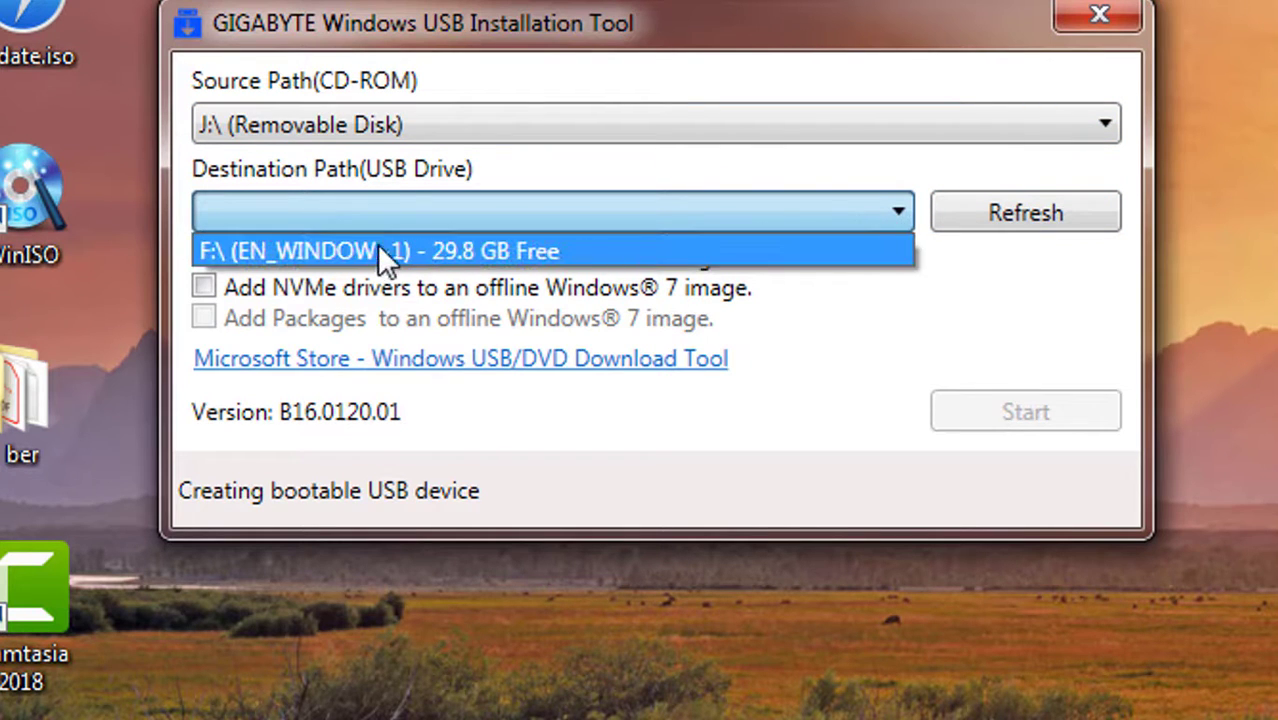
pyautogui.click(518, 251)
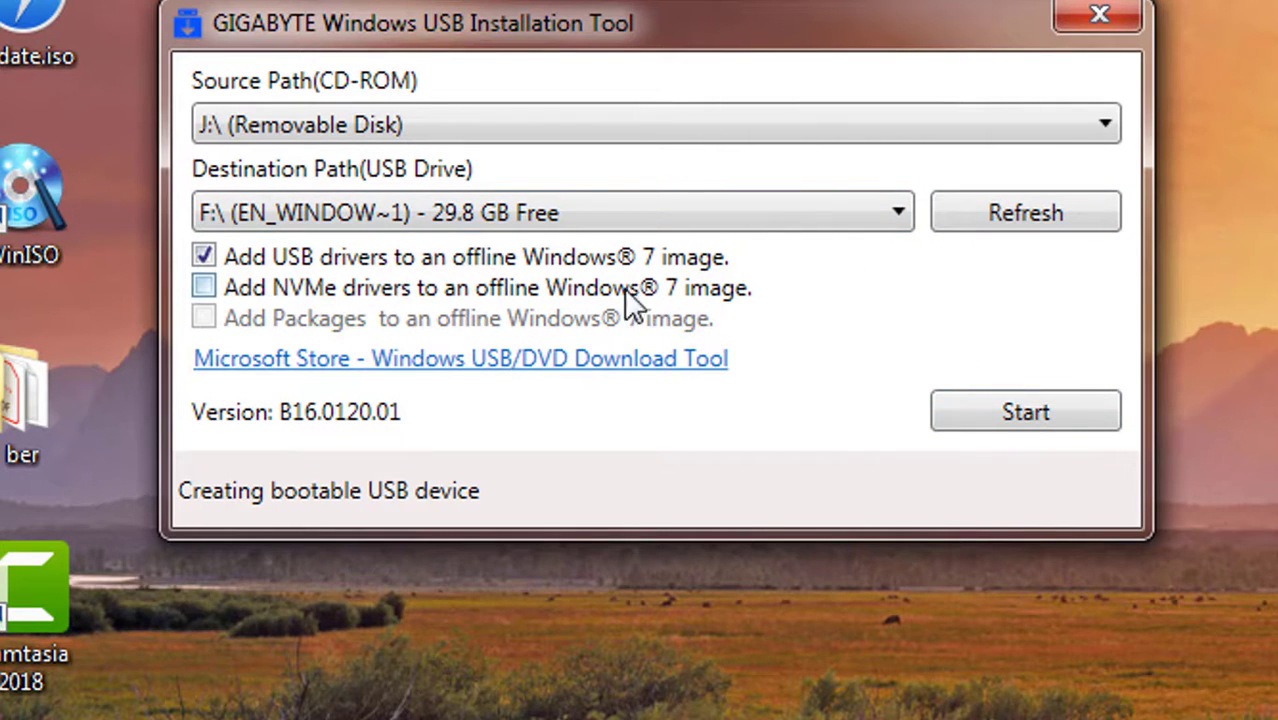
pyautogui.click(205, 287)
pyautogui.click(204, 318)
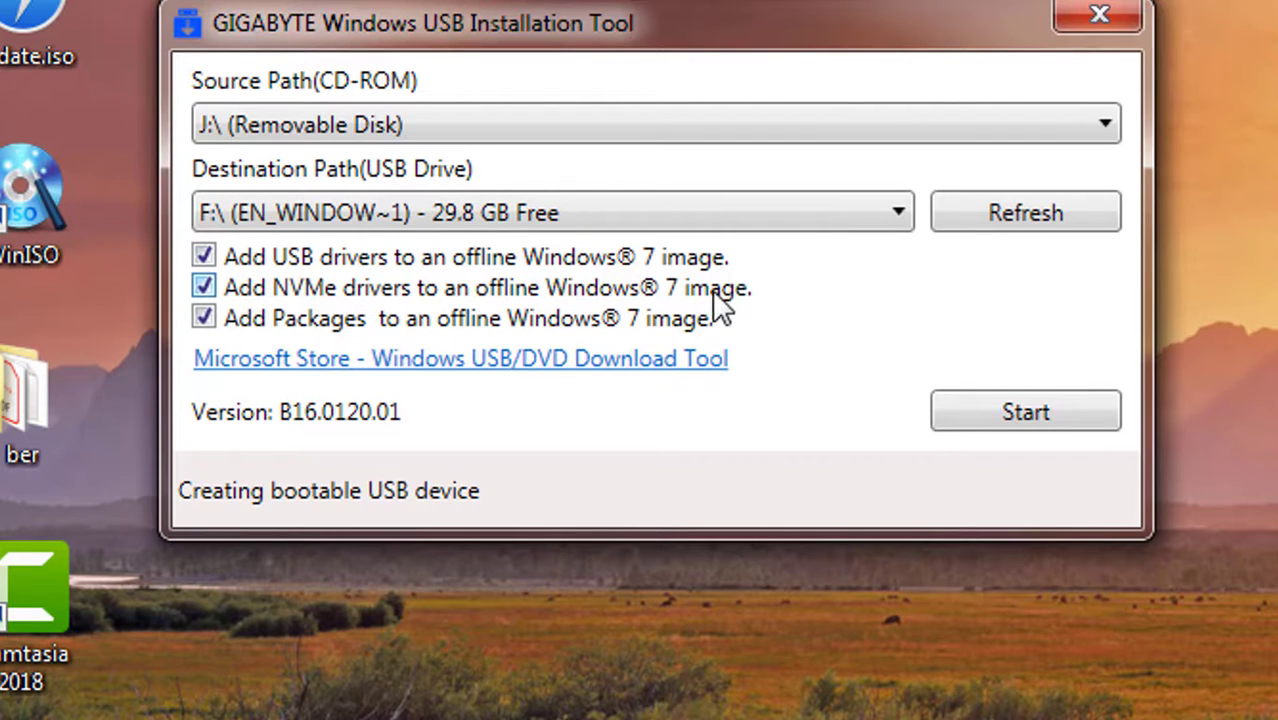
# Start writing Windows 7 with added drivers to F:\ and wait until it reports Ready.
pyautogui.click(1013, 416)
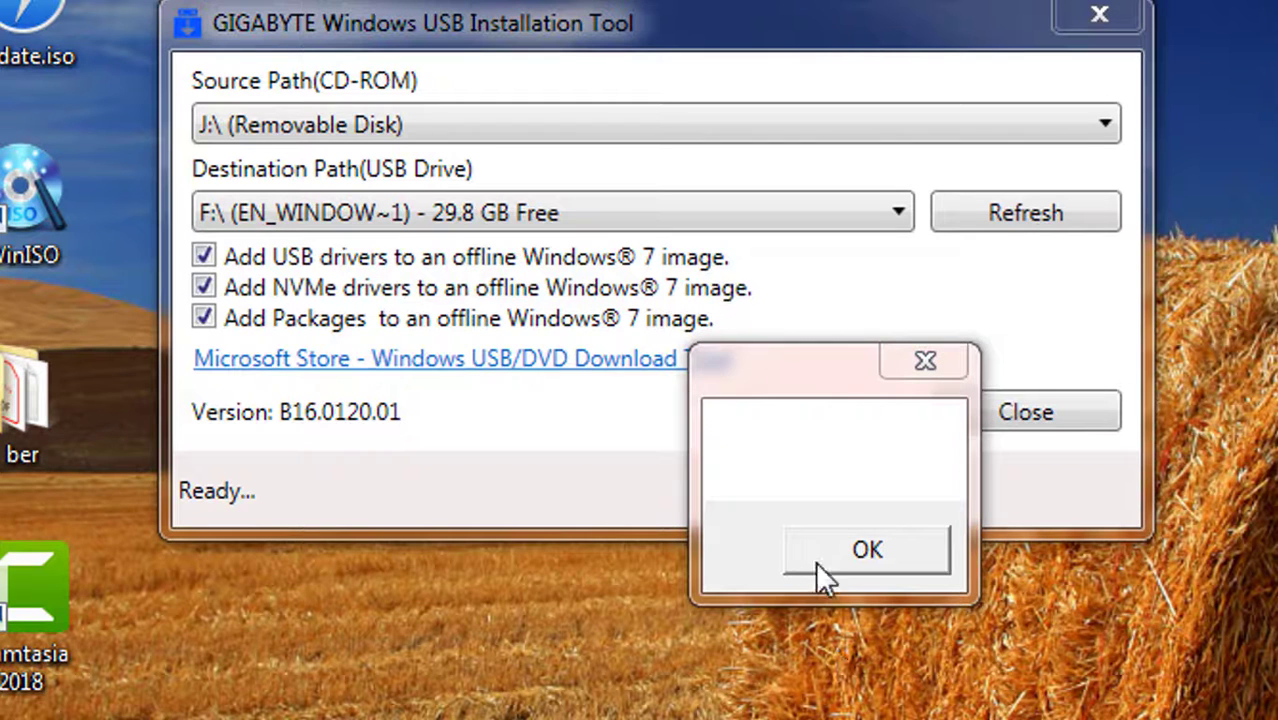
# Dismiss the completion message, close the tool, and check GIGABYTE (F:) in Computer.
pyautogui.click(825, 555)
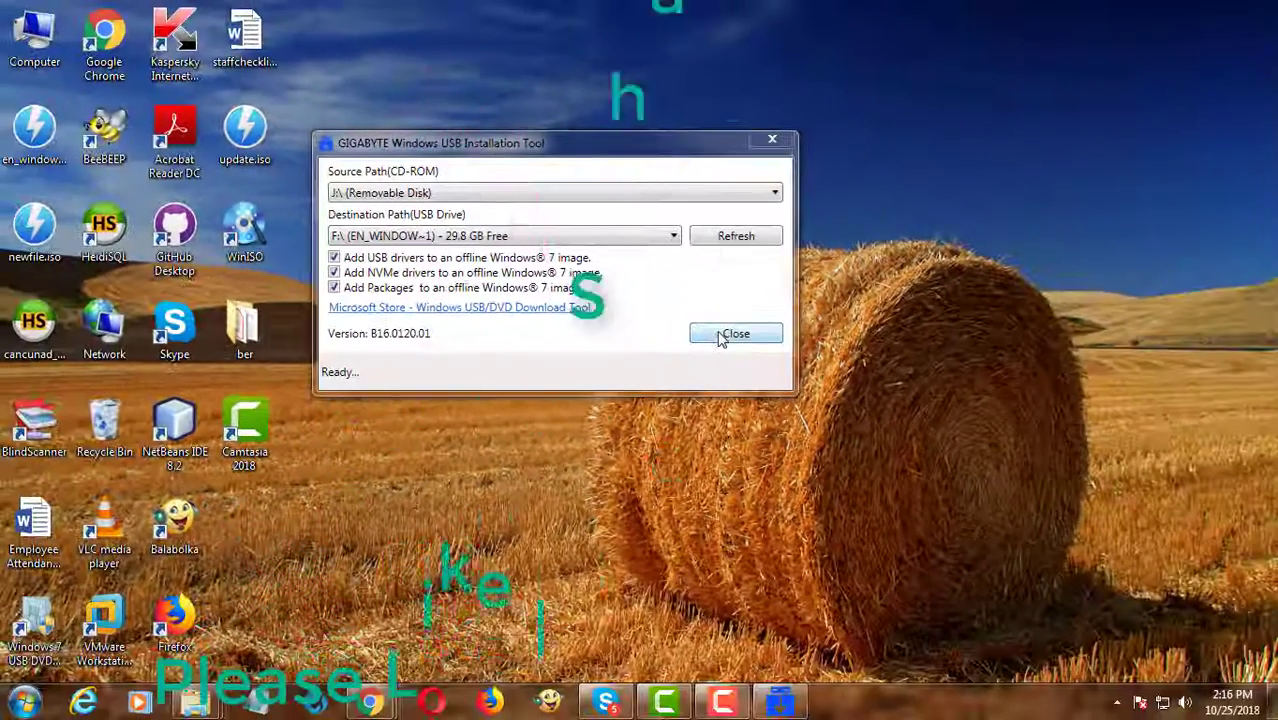
pyautogui.click(995, 413)
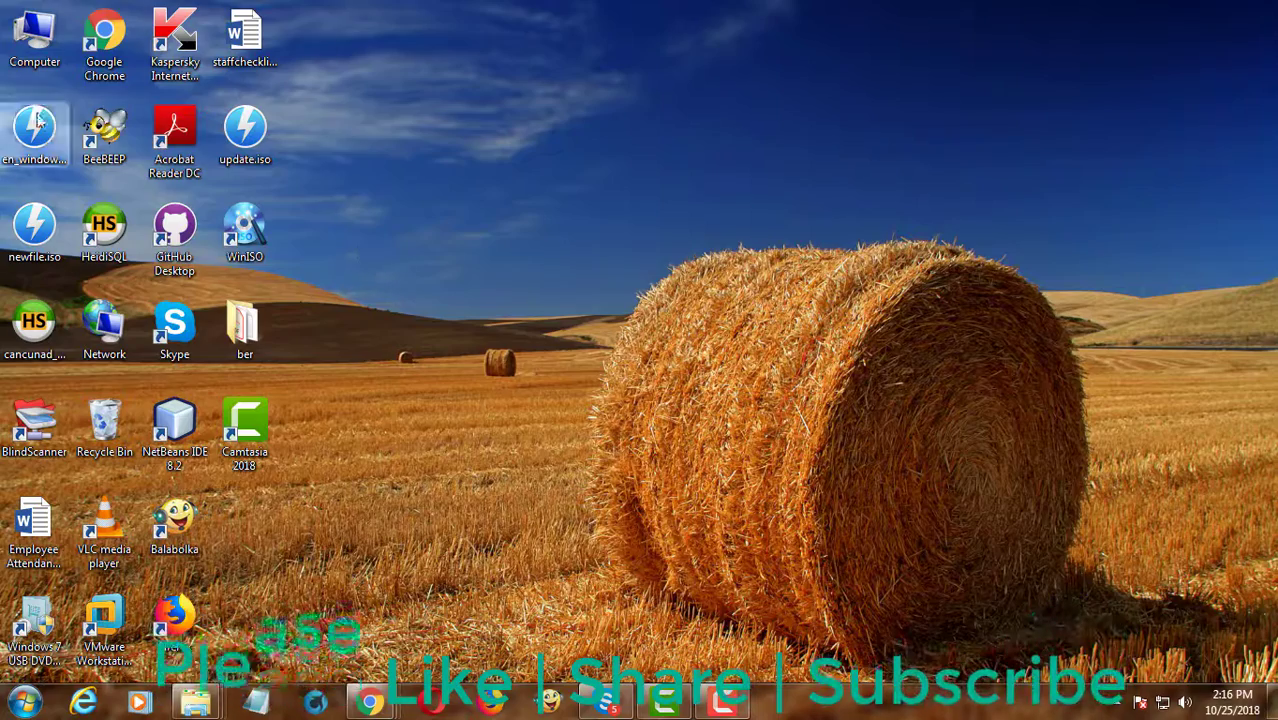
pyautogui.doubleClick(38, 42)
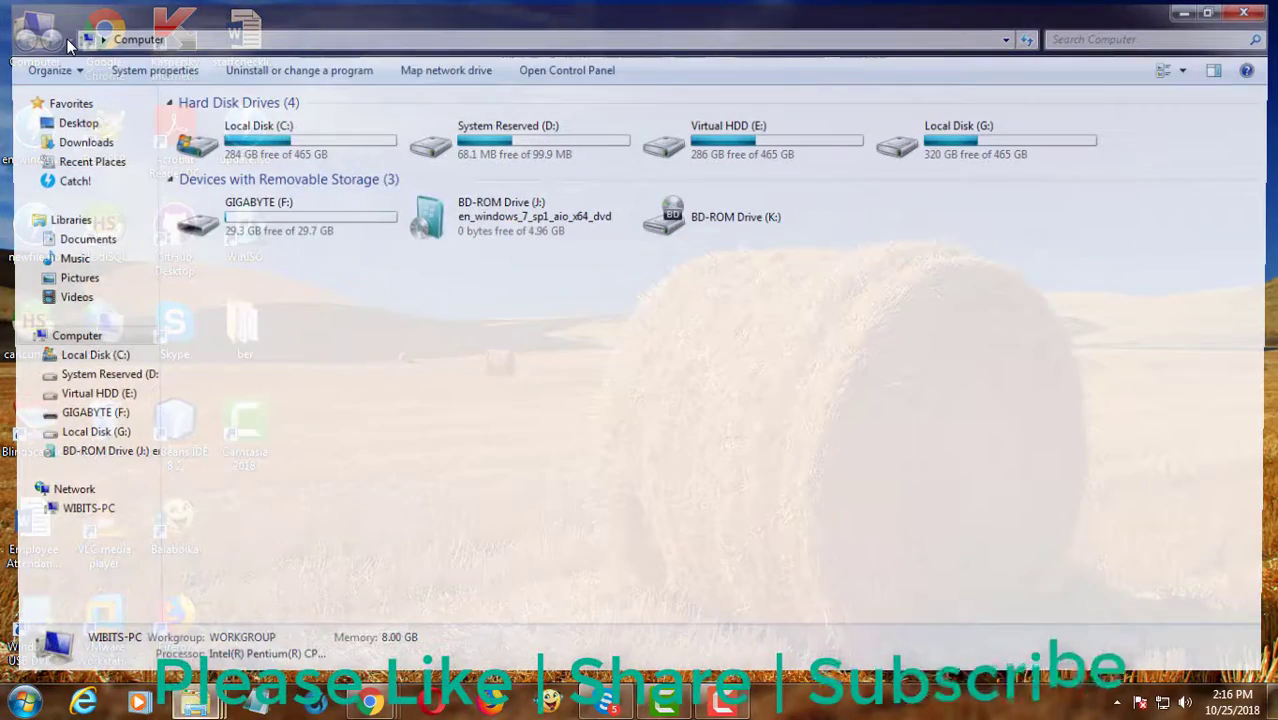